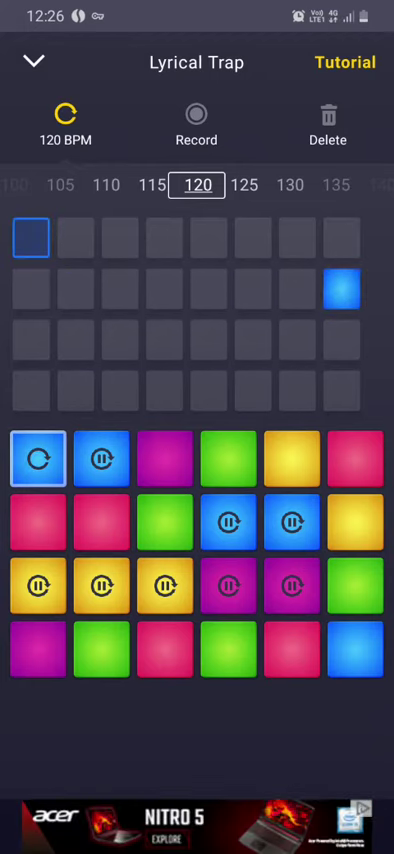
Stop the top-left blue loop pad in the 120 BPM Lyrical Trap kit
{"action": "left_click", "coordinate": [38, 458]}
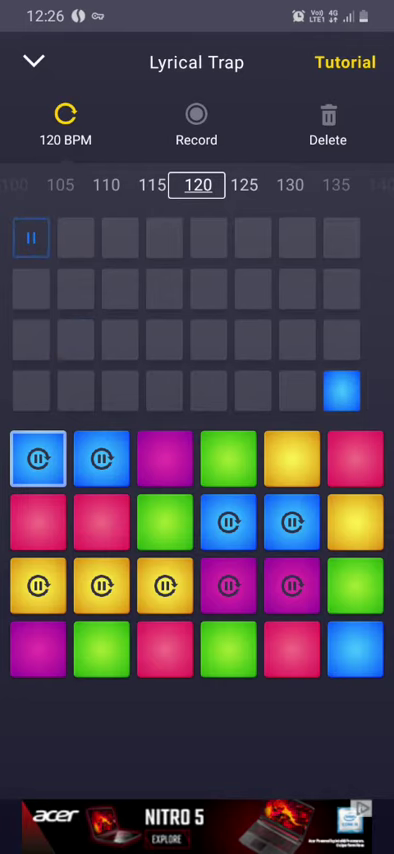
Start the three row-3 yellow loops, raise the volume, and queue the first magenta loop
{"action": "left_click", "coordinate": [38, 586]}
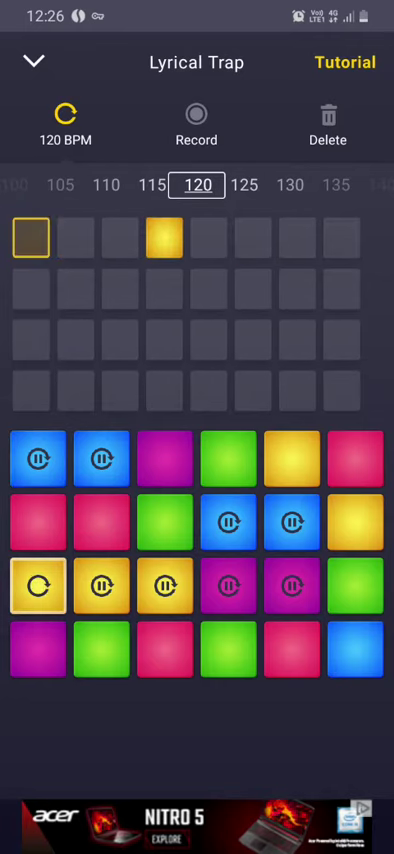
{"action": "left_click", "coordinate": [101, 586]}
{"action": "left_click", "coordinate": [165, 586]}
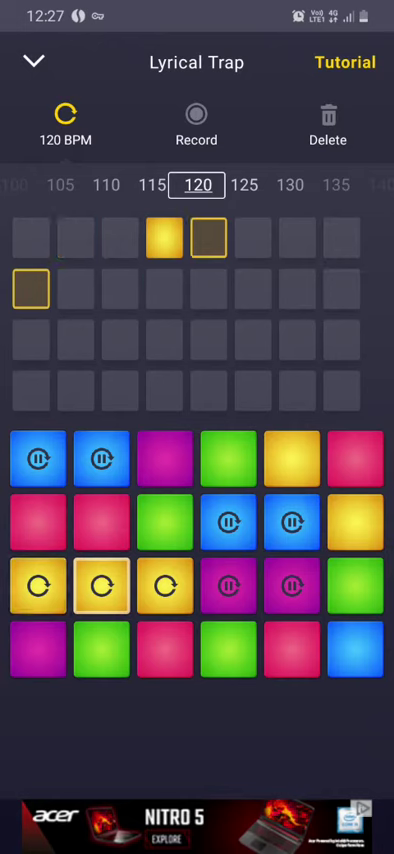
{"action": "left_click", "coordinate": [101, 586]}
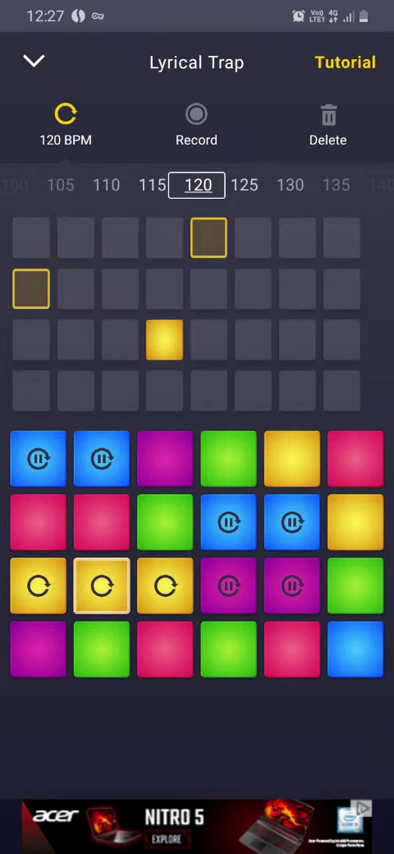
{"action": "key", "text": "XF86AudioRaiseVolume"}
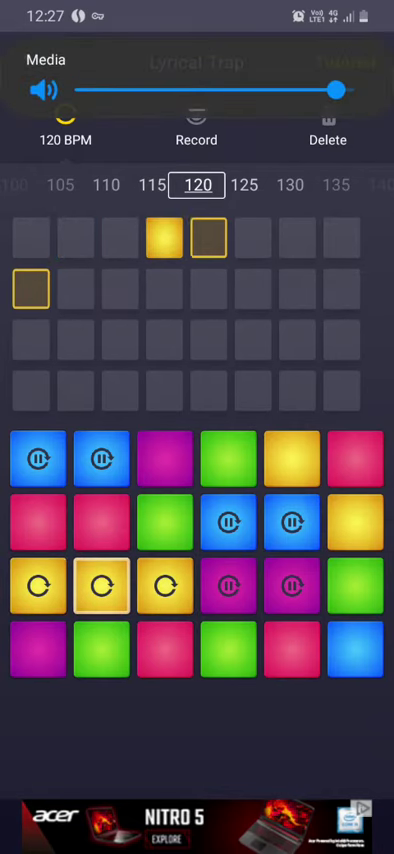
{"action": "left_click", "coordinate": [228, 586]}
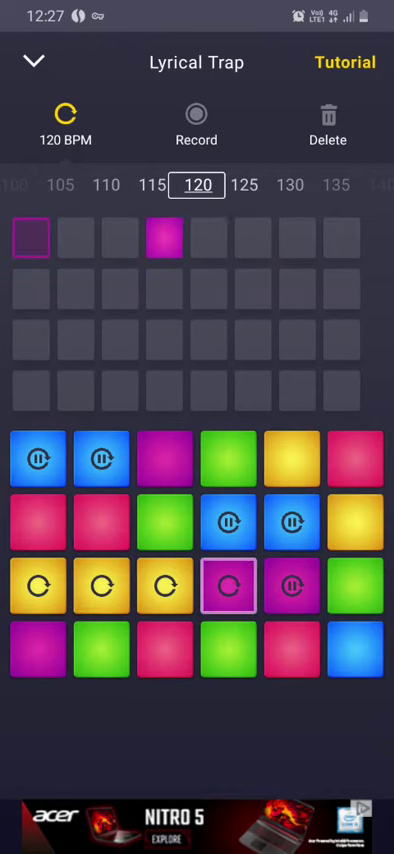
Trigger the second magenta loop and both middle-row blue loops
{"action": "left_click", "coordinate": [292, 586]}
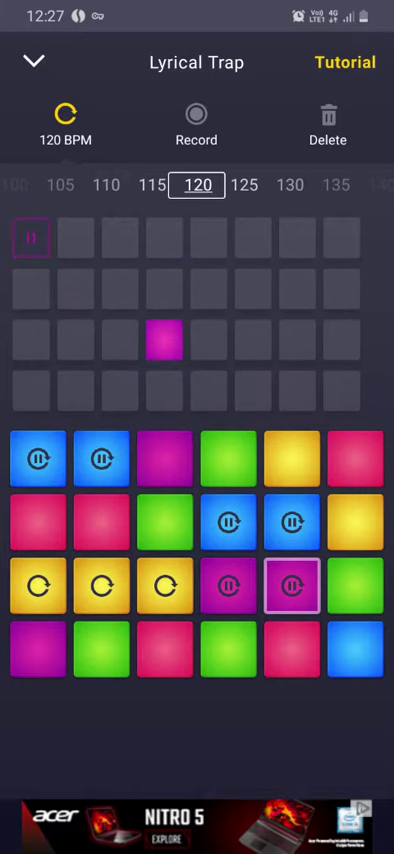
{"action": "left_click", "coordinate": [229, 522]}
{"action": "left_click", "coordinate": [292, 522]}
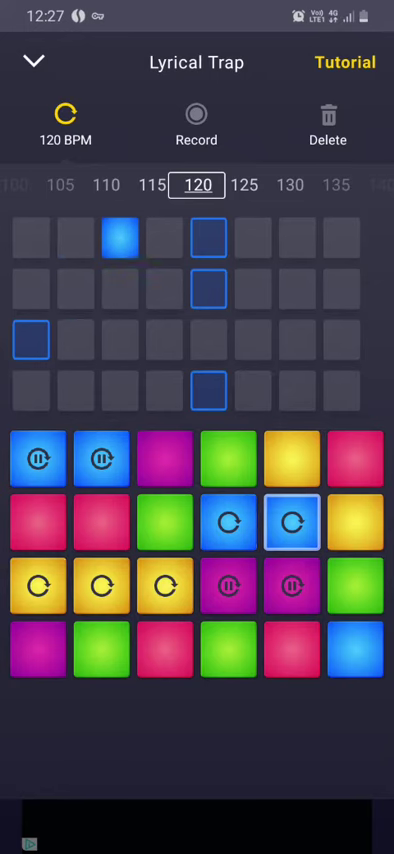
Restart both row-3 magenta loops, retriggering the first one again
{"action": "left_click", "coordinate": [229, 585]}
{"action": "left_click", "coordinate": [292, 585]}
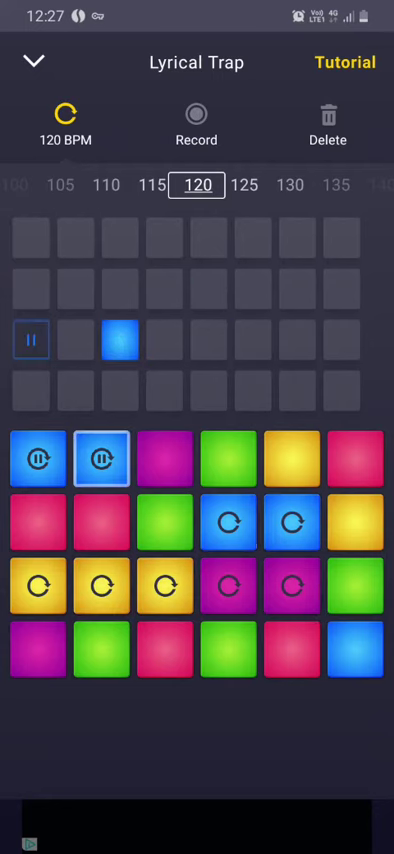
{"action": "left_click", "coordinate": [228, 585]}
Stop both middle-row blue loops, then retrigger the second magenta and first blue loops
{"action": "left_click", "coordinate": [228, 522]}
{"action": "left_click", "coordinate": [292, 522]}
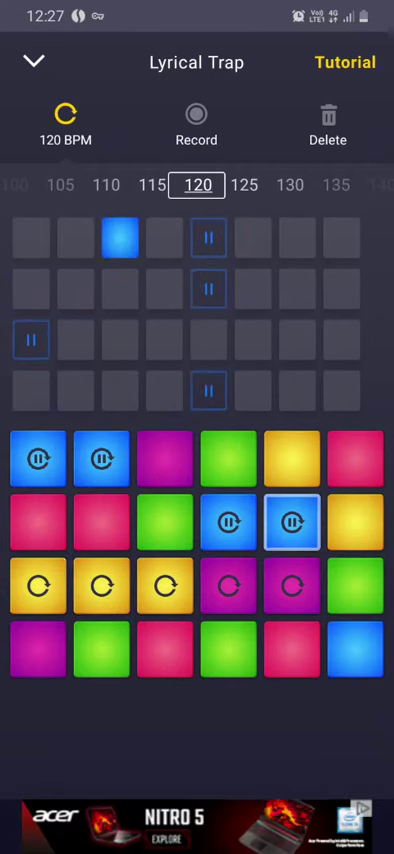
{"action": "left_click", "coordinate": [292, 585]}
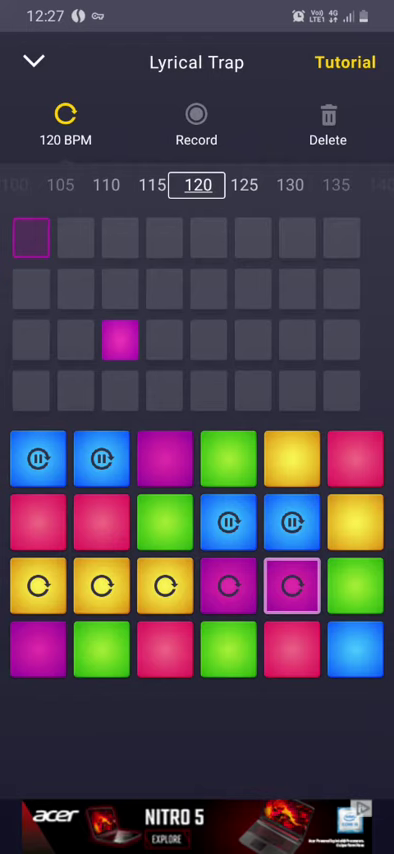
{"action": "left_click", "coordinate": [228, 522]}
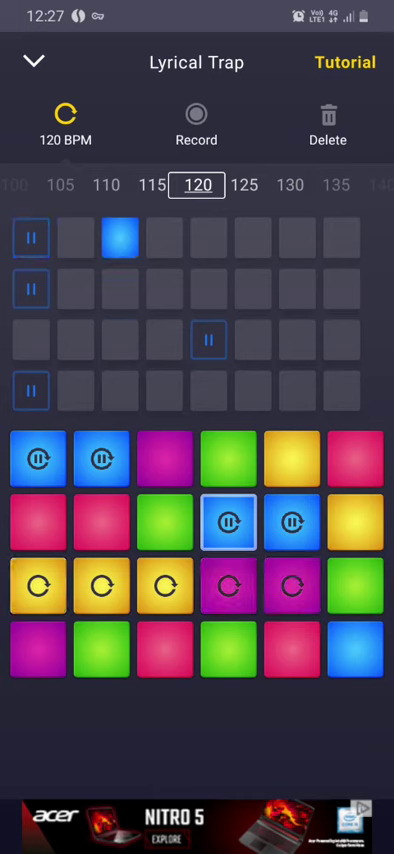
Stop both magenta loops and the yellow loops, then start the top row's second blue loop
{"action": "left_click", "coordinate": [228, 585]}
{"action": "left_click", "coordinate": [292, 585]}
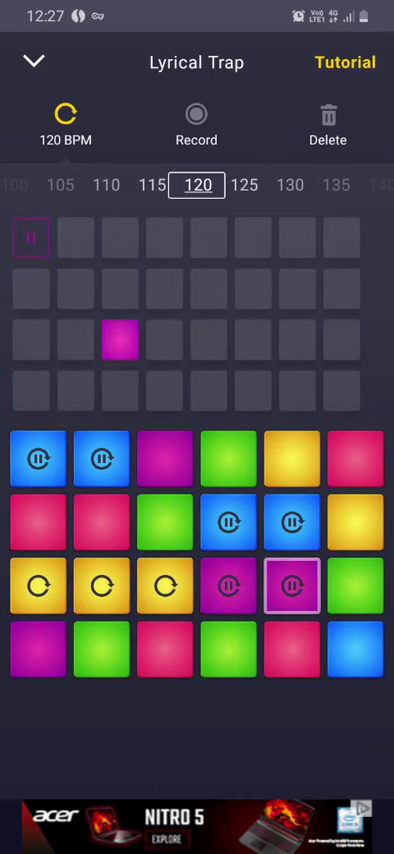
{"action": "left_click", "coordinate": [101, 585]}
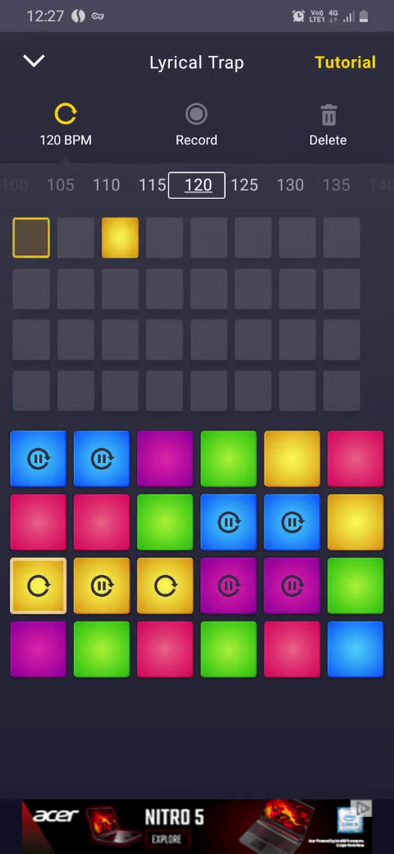
{"action": "left_click", "coordinate": [165, 585]}
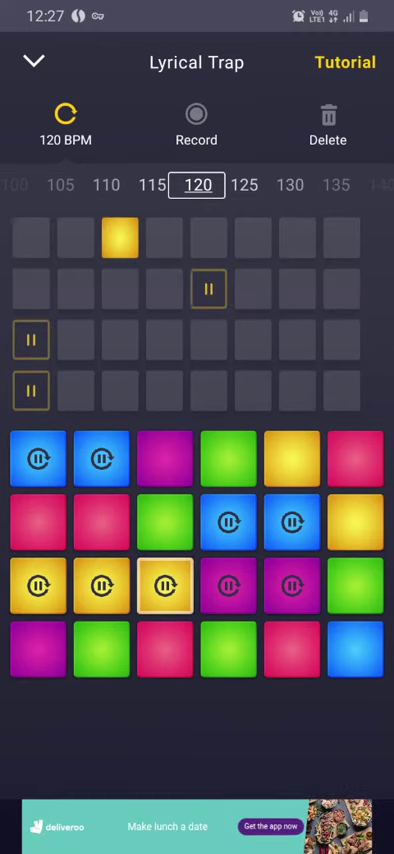
{"action": "left_click", "coordinate": [101, 458]}
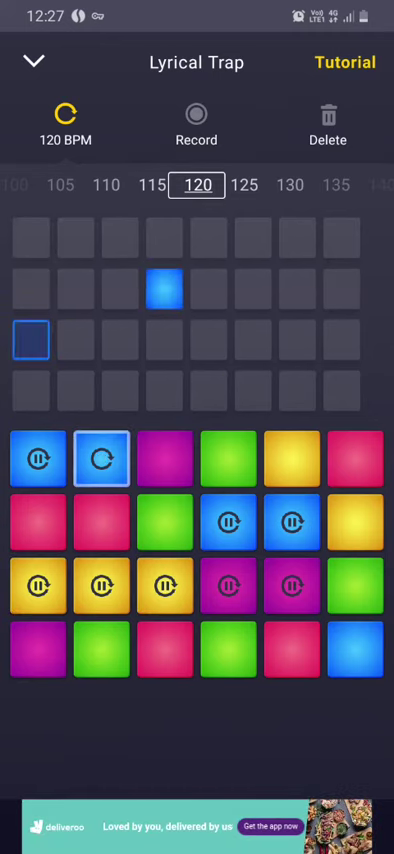